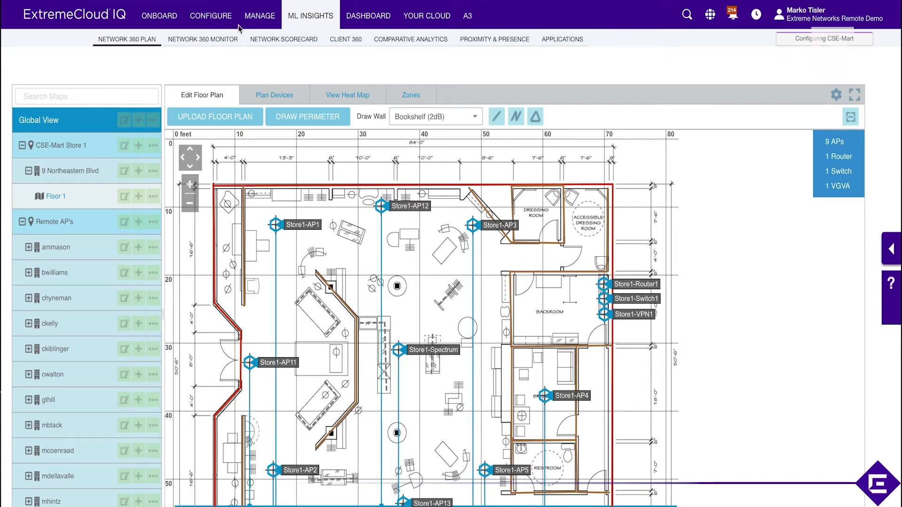
Open the Device Health details from Network 360 Monitor and show the last 24 Hours.
left_click(214, 44)
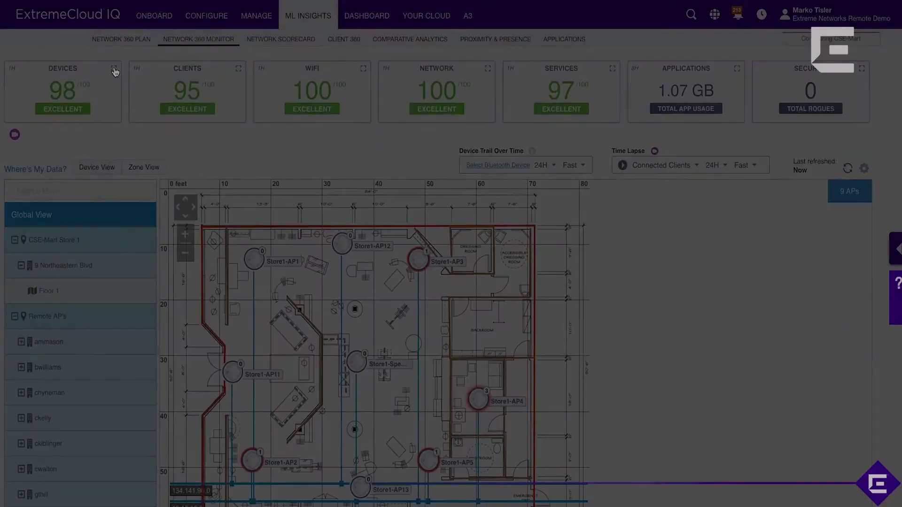
left_click(120, 68)
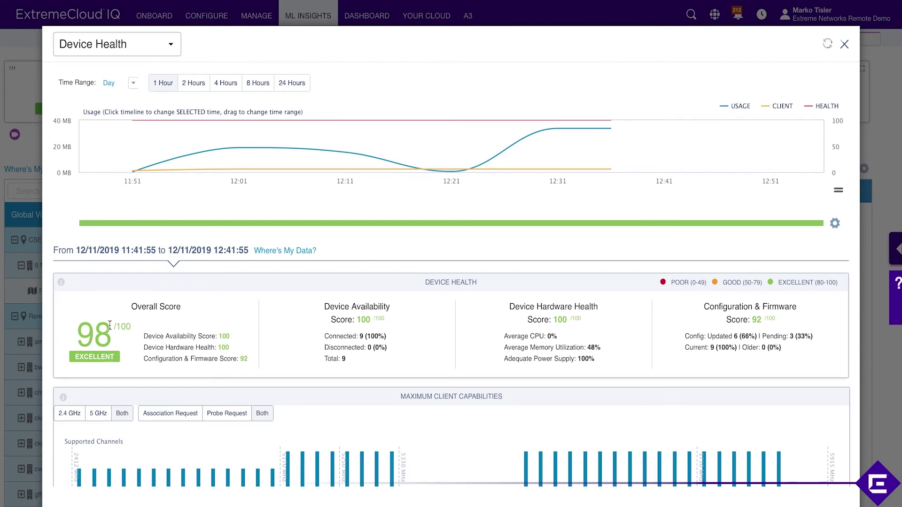
left_click(303, 90)
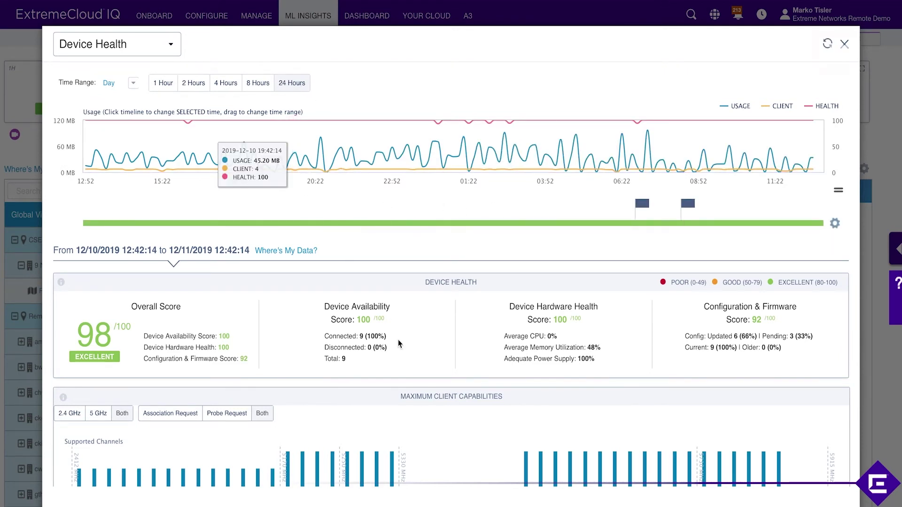
Examine the availability, hardware, and configuration and firmware scores that make up the overall device health score.
scroll(399, 340, "down", 3)
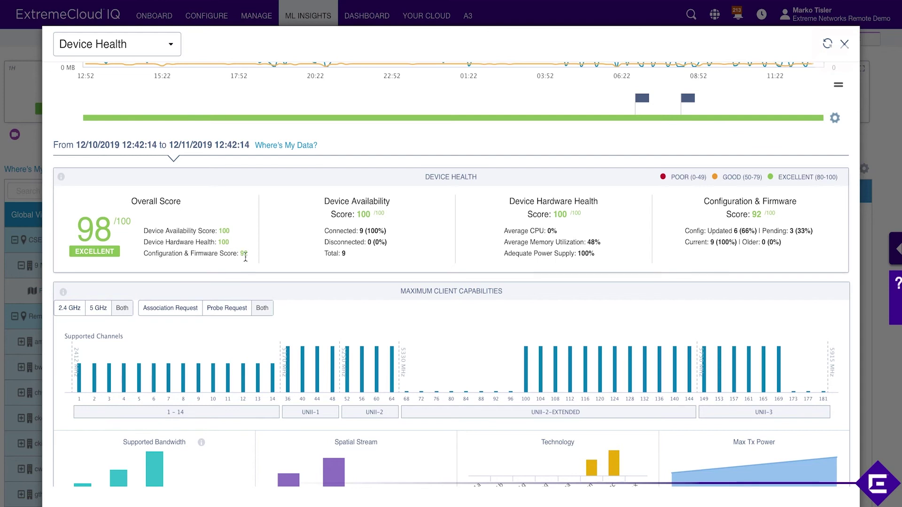
left_click_drag(229, 244, 162, 243)
left_click(187, 254)
left_click_drag(251, 259, 141, 255)
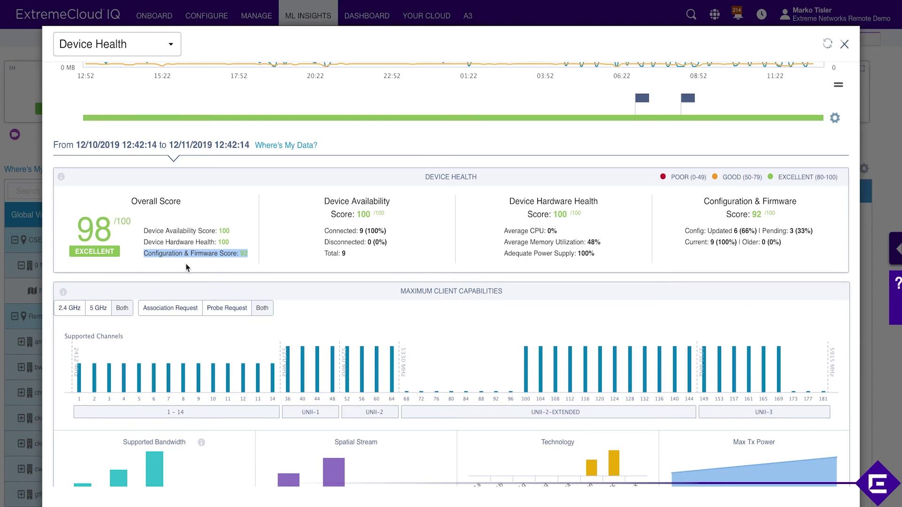
left_click(186, 266)
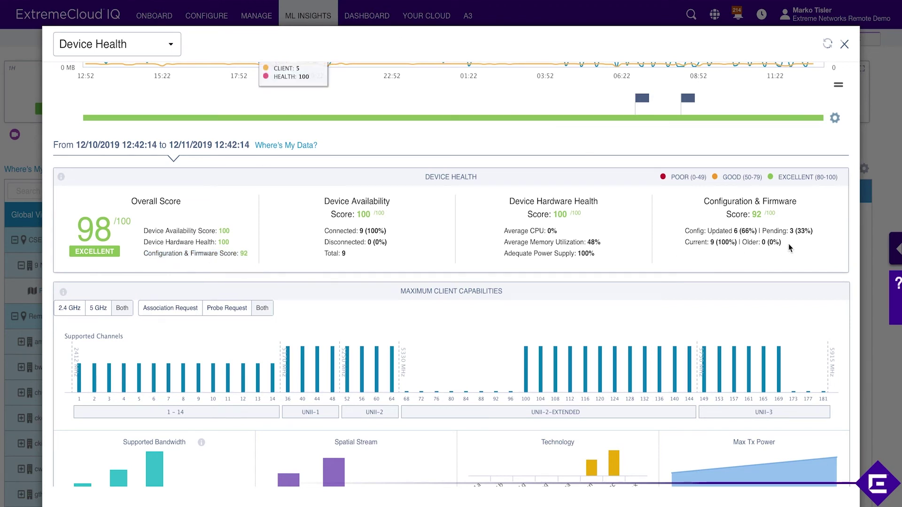
Review the pending configuration and current firmware figures under Configuration & Firmware.
left_click_drag(811, 230, 762, 230)
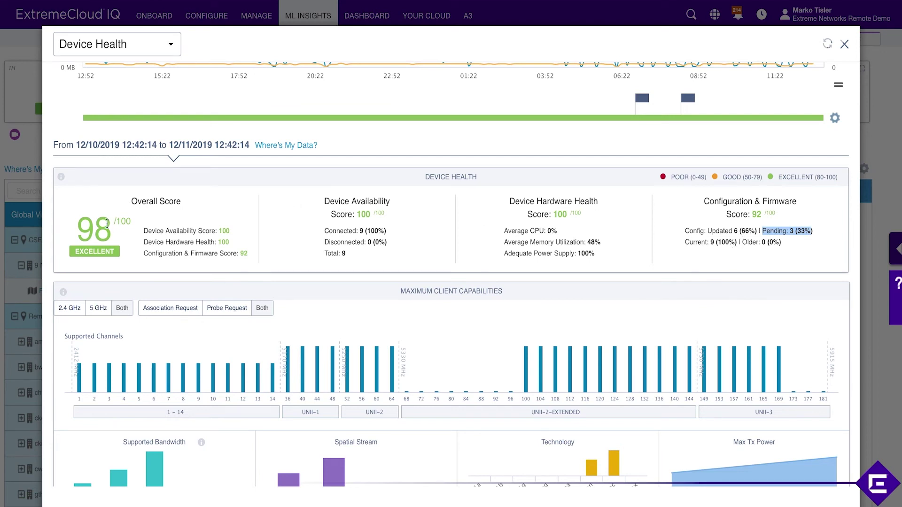
left_click(740, 243)
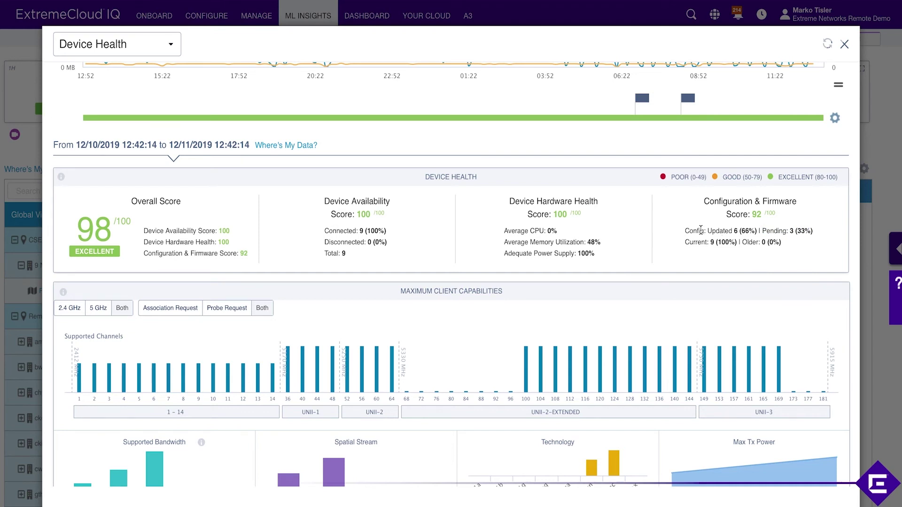
left_click_drag(810, 231, 685, 241)
left_click(720, 241)
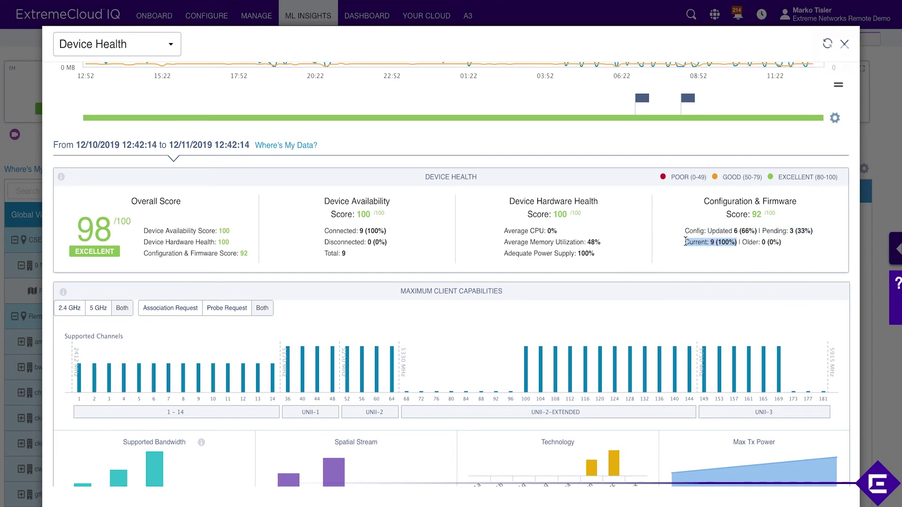
left_click(685, 241)
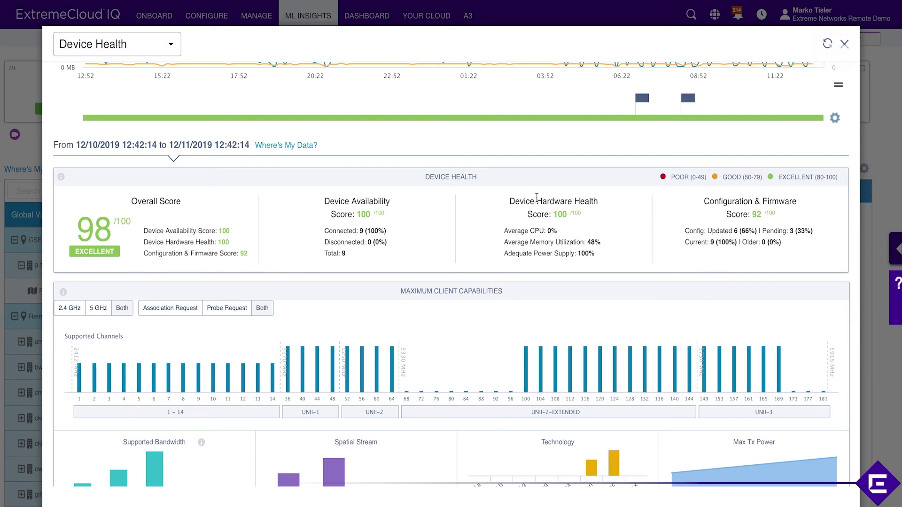
Review the CPU, memory utilization and power supply figures under Device Hardware Health.
triple_click(491, 231)
left_click(491, 235)
left_click_drag(616, 242, 485, 236)
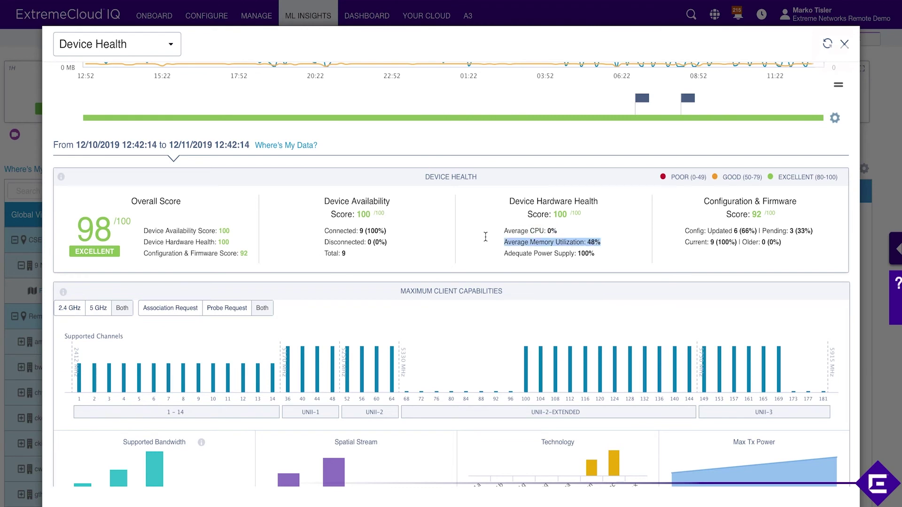
left_click(609, 253)
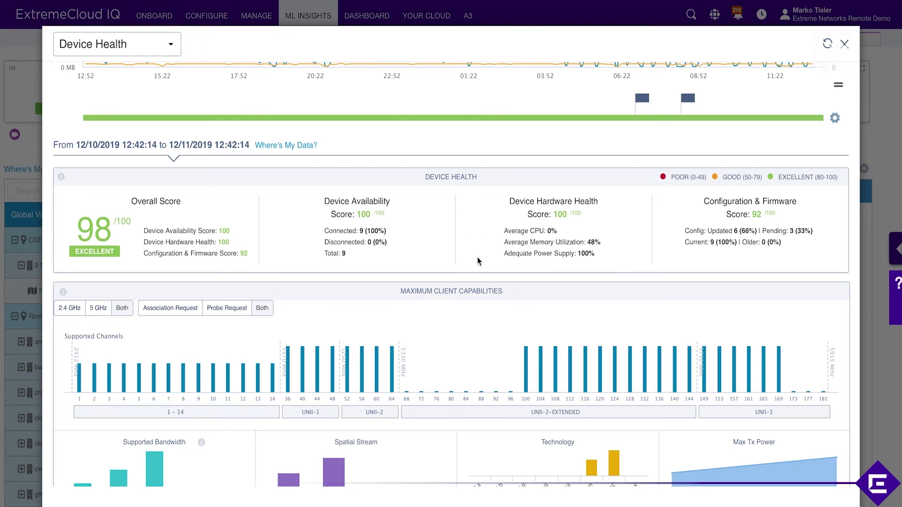
Filter the Maximum Client Capabilities charts to 5 GHz and inspect the channel, spatial stream and technology charts.
scroll(477, 261, "down", 4)
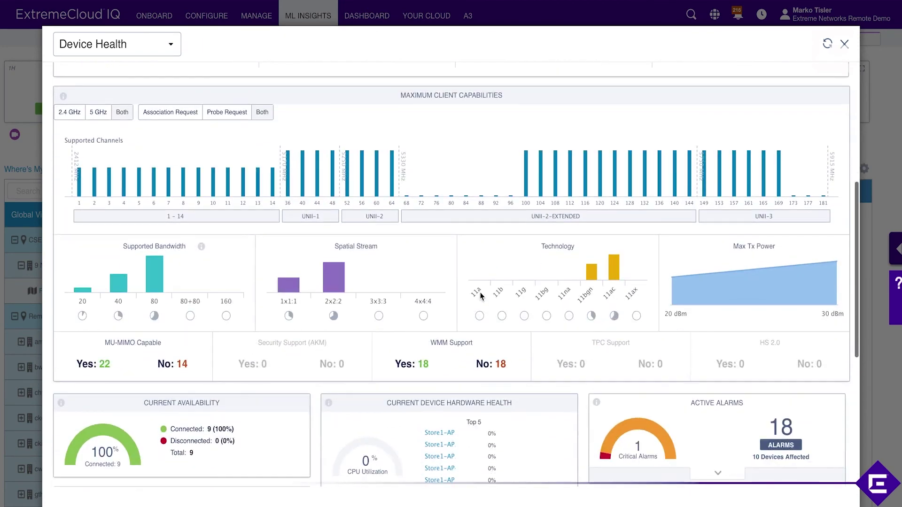
mouse_move(379, 154)
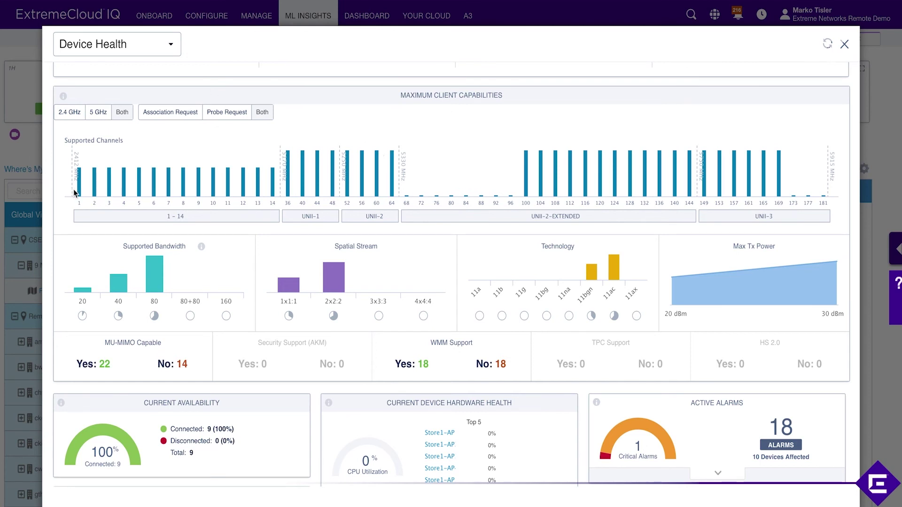
mouse_move(79, 191)
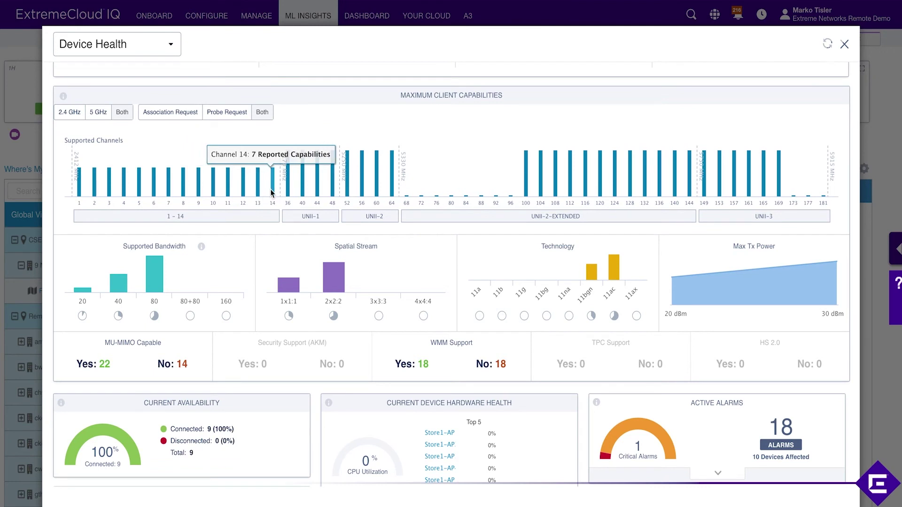
left_click(100, 112)
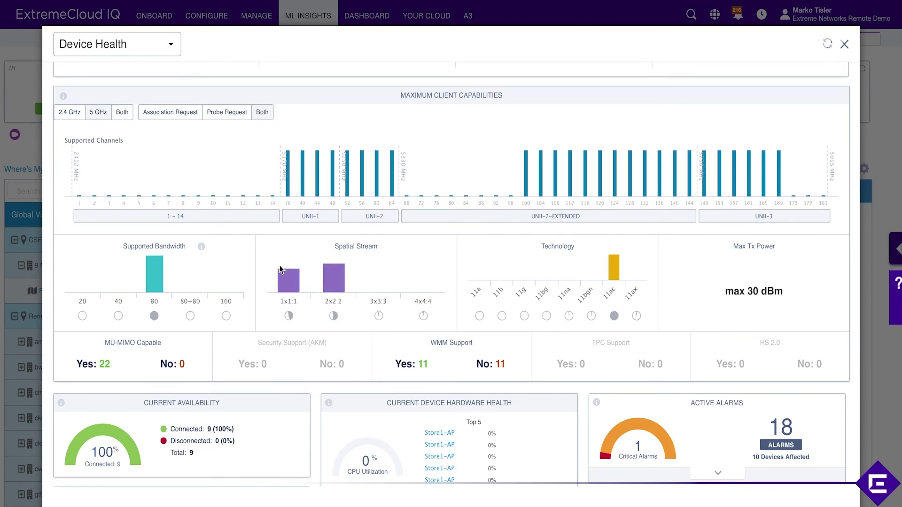
mouse_move(290, 170)
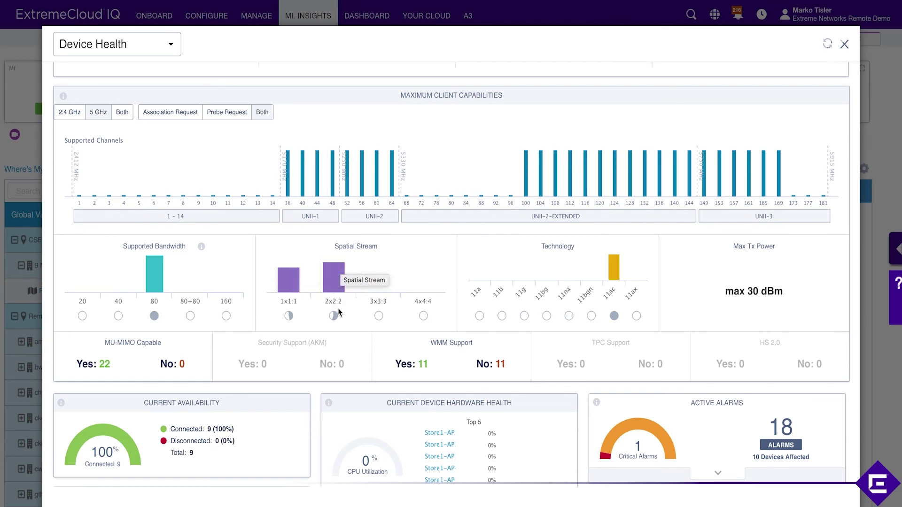
mouse_move(613, 259)
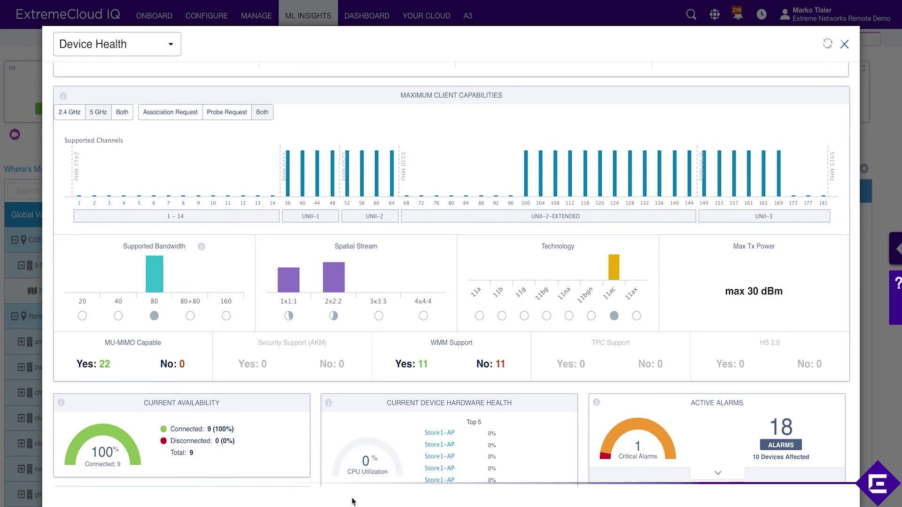
Return to the usage timeline and set its time range to Week.
scroll(352, 418, "up", 2)
scroll(351, 415, "up", 5)
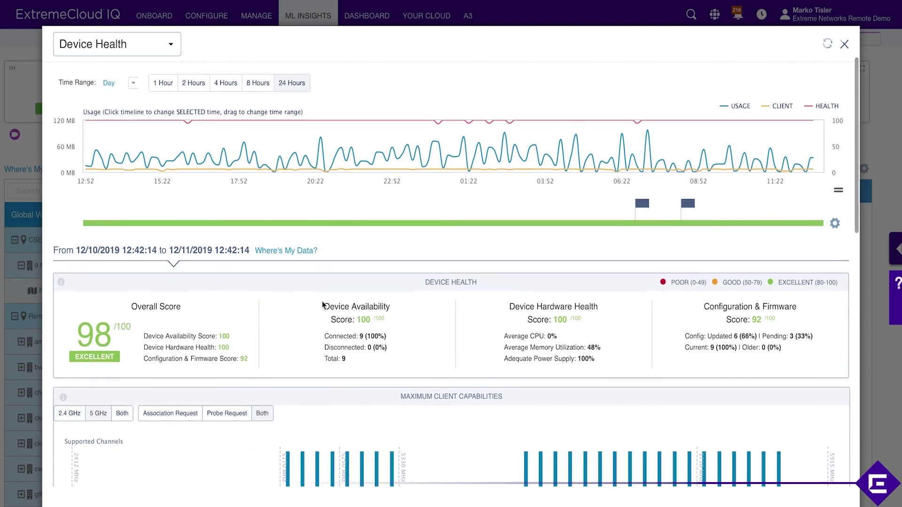
scroll(263, 244, "down", 1)
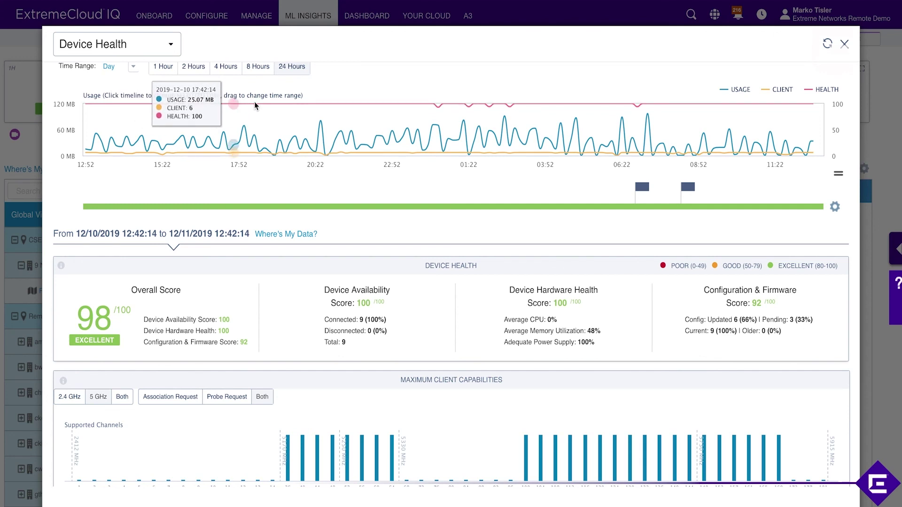
left_click(134, 70)
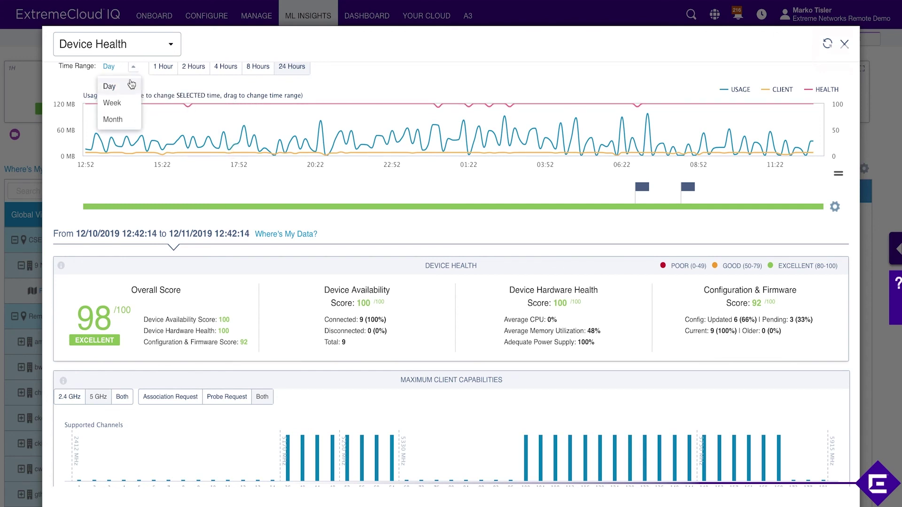
left_click(122, 106)
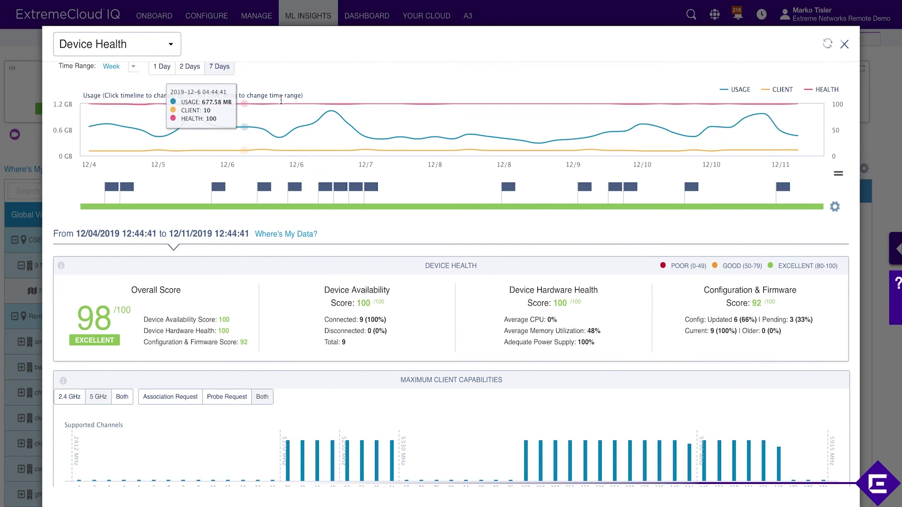
Set the timeline's time range to Month and inspect the channel change event markers of the access points.
left_click(133, 69)
left_click(113, 120)
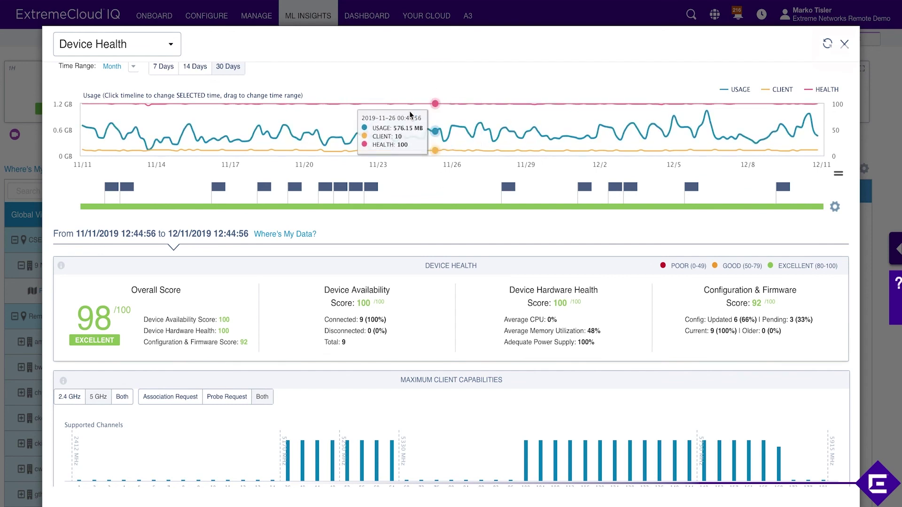
left_click(410, 115)
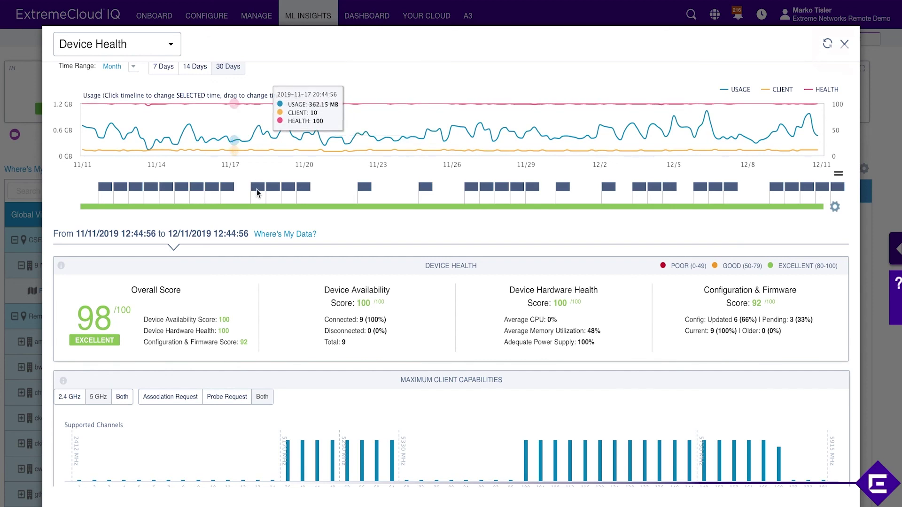
mouse_move(257, 190)
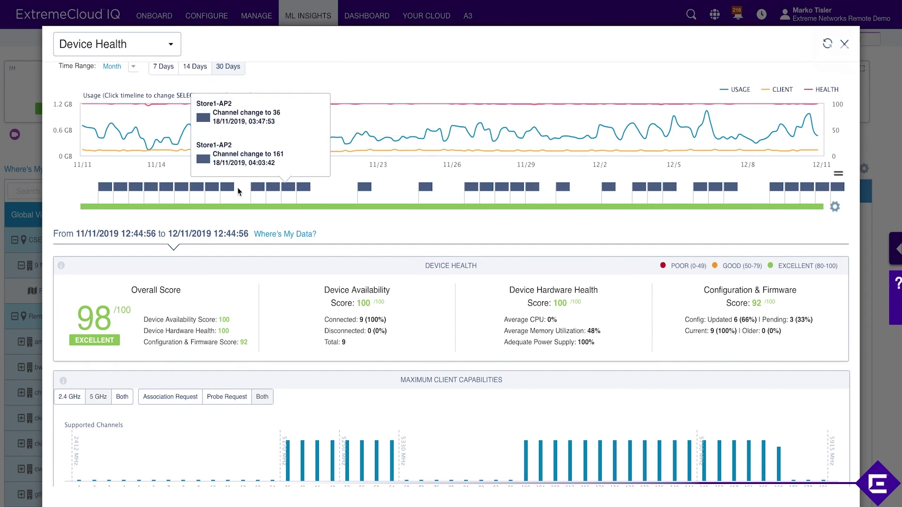
mouse_move(139, 191)
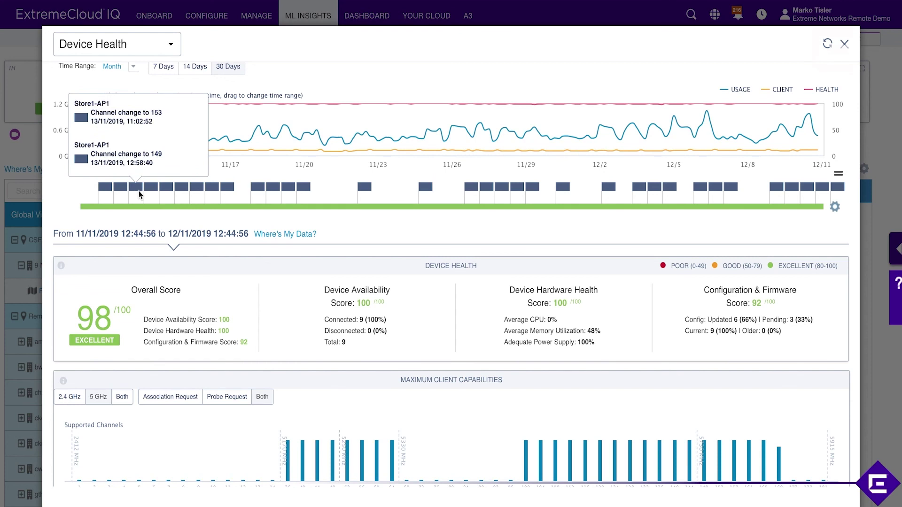
mouse_move(188, 192)
mouse_move(211, 179)
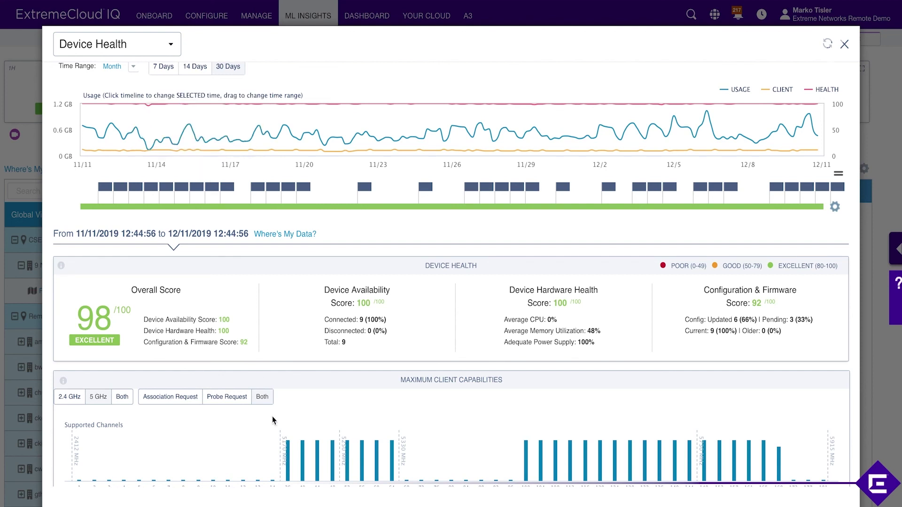
mouse_move(287, 187)
Review the availability, configuration and firmware, hardware, alarm and event summaries, and return to the overall device health scores.
scroll(252, 373, "down", 4)
scroll(252, 374, "down", 9)
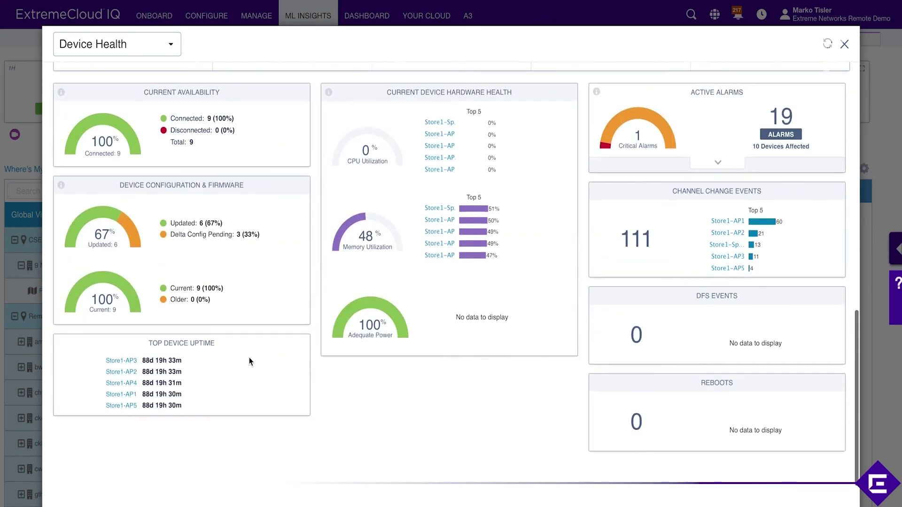
scroll(250, 361, "up", 1)
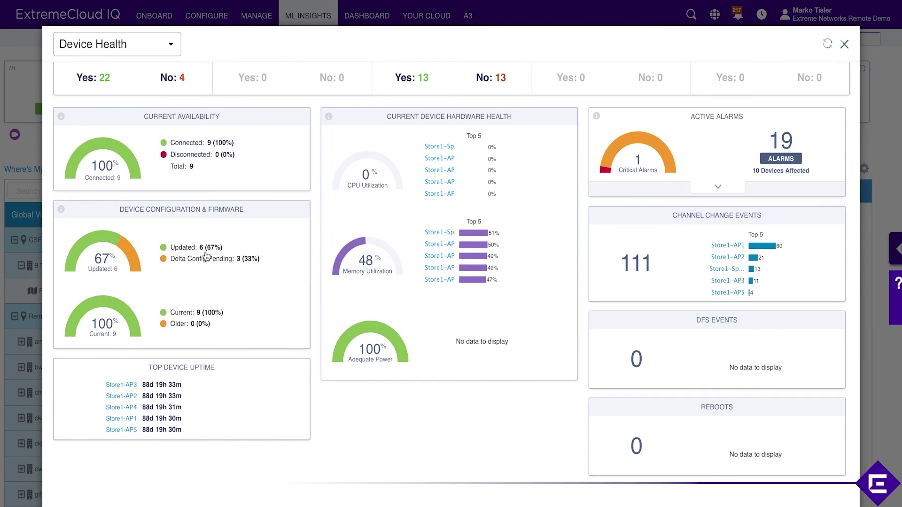
mouse_move(241, 260)
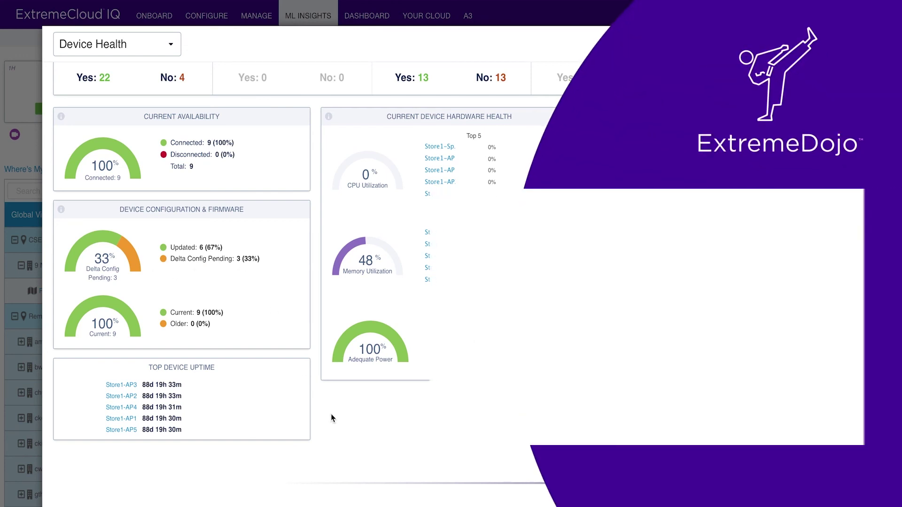
scroll(386, 390, "up", 1)
scroll(386, 390, "up", 10)
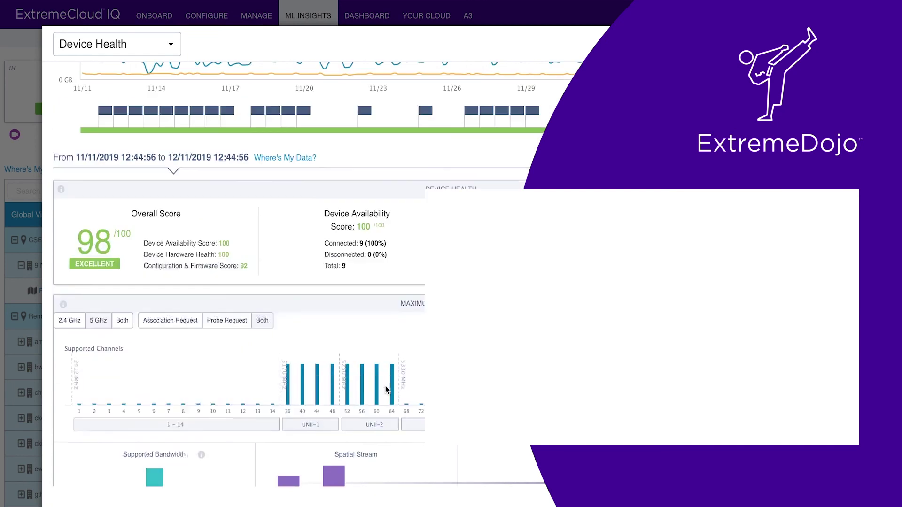